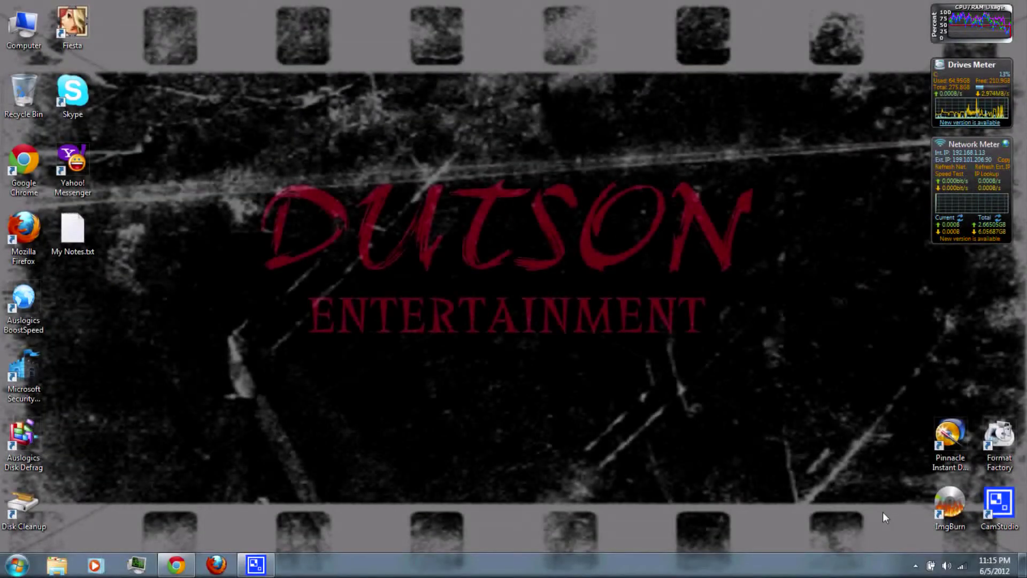
# Download wii2600-0_2.zip from the Download link on the WiiBrew Wii2600 page.
pyautogui.click(178, 564)
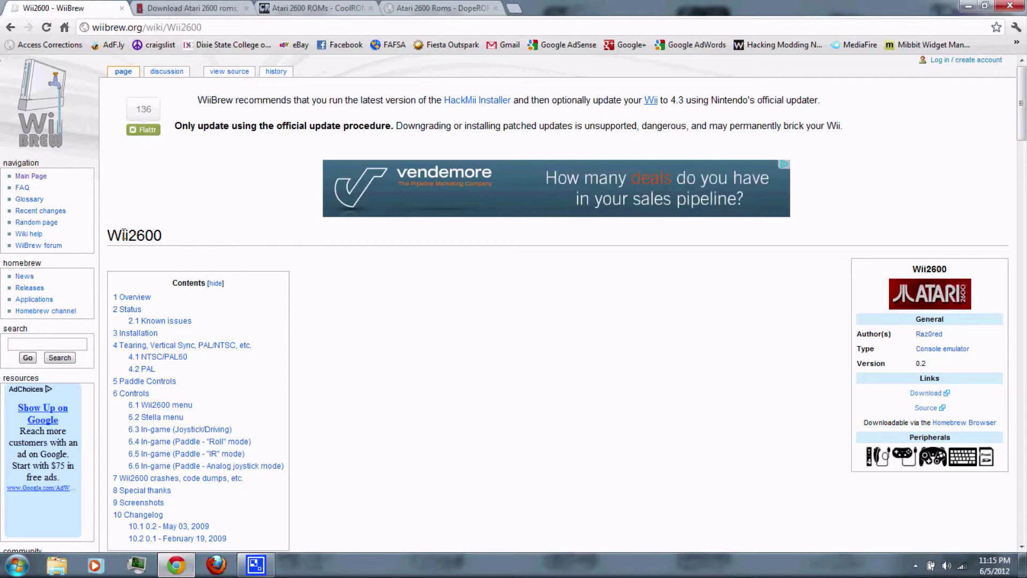
pyautogui.click(184, 237)
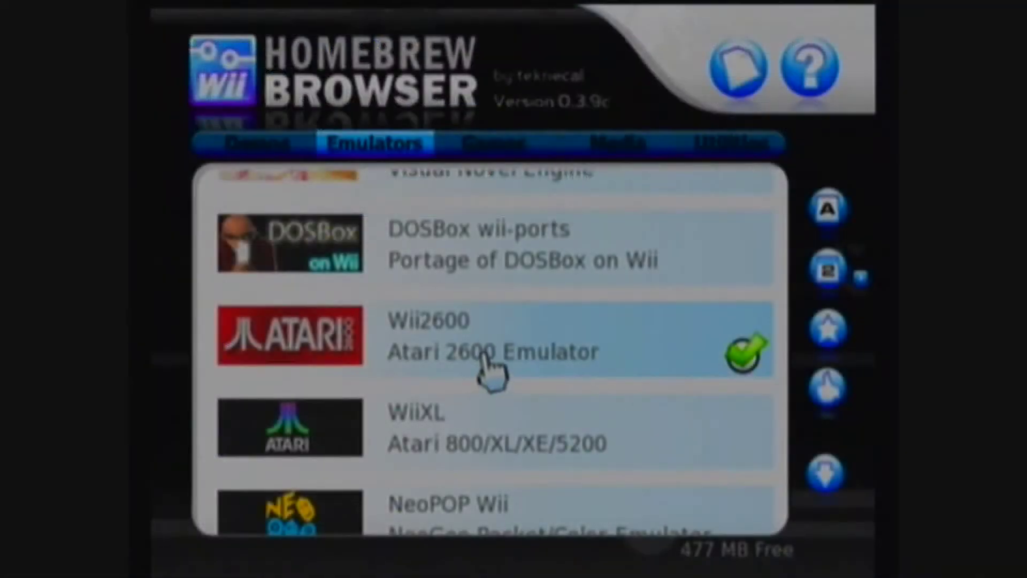
pyautogui.click(489, 368)
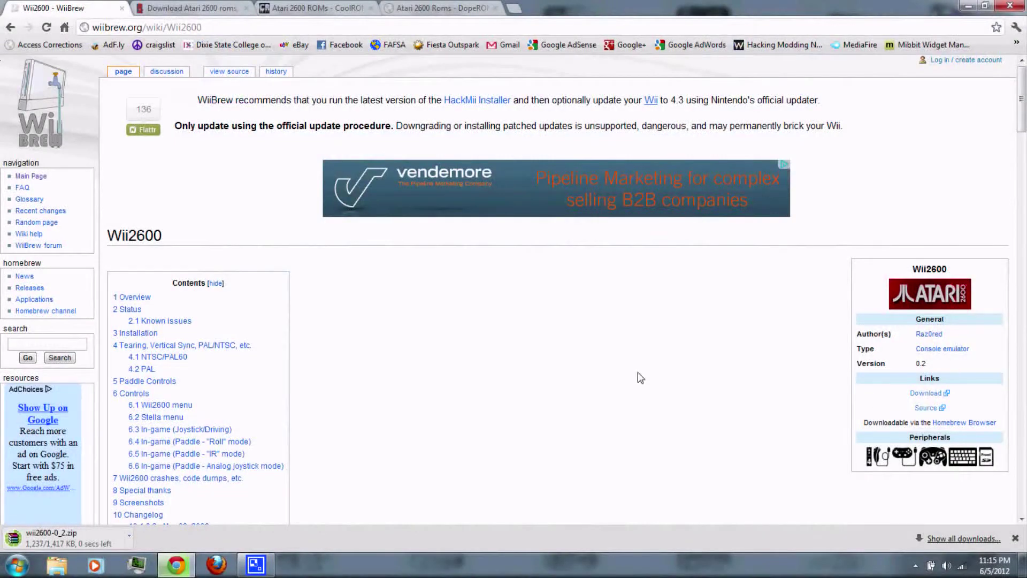
# Extract the downloaded wii2600 archive into a wii2600-0_2 folder and open it.
pyautogui.click(970, 8)
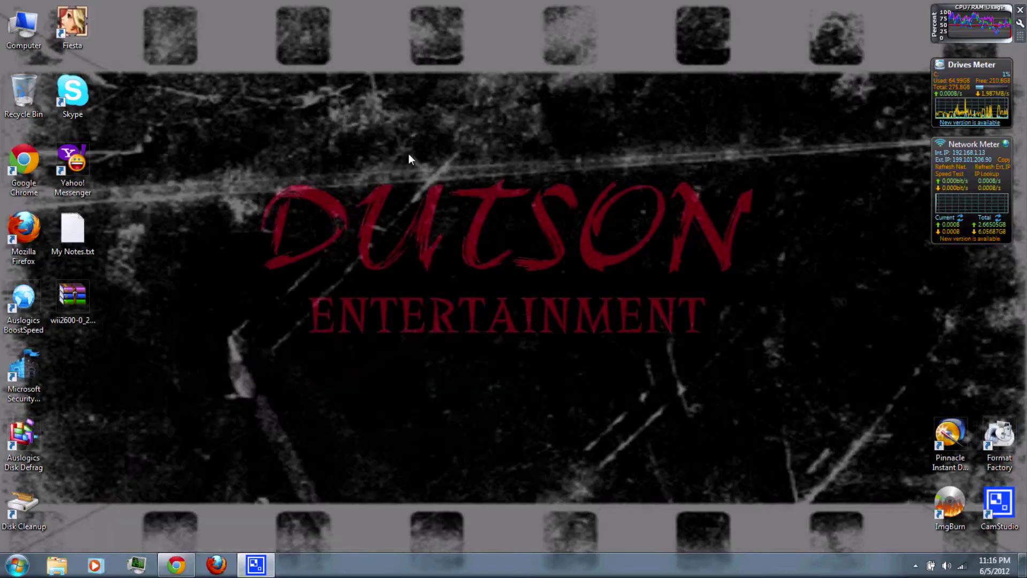
pyautogui.rightClick(75, 299)
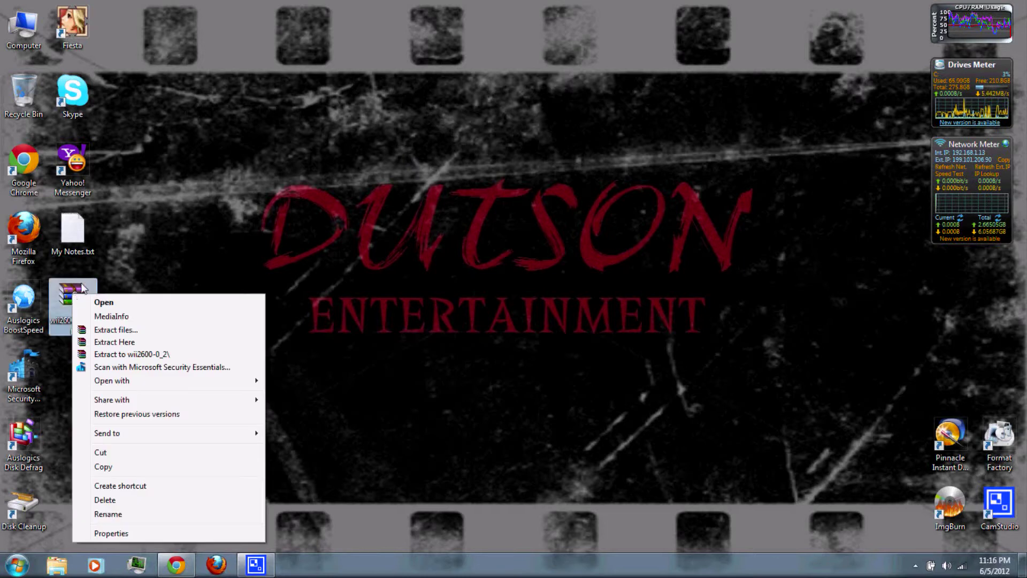
pyautogui.click(131, 354)
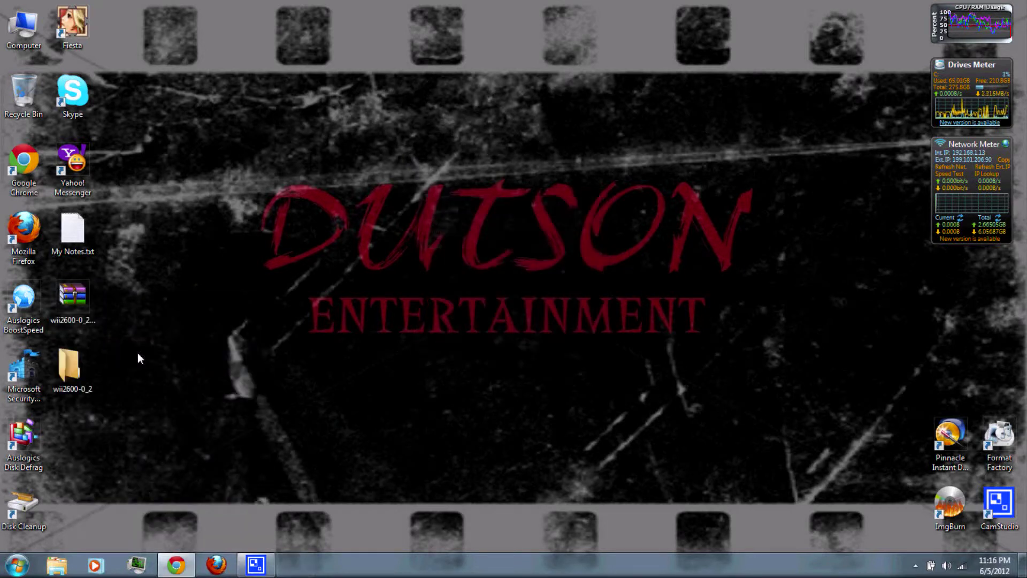
pyautogui.doubleClick(75, 366)
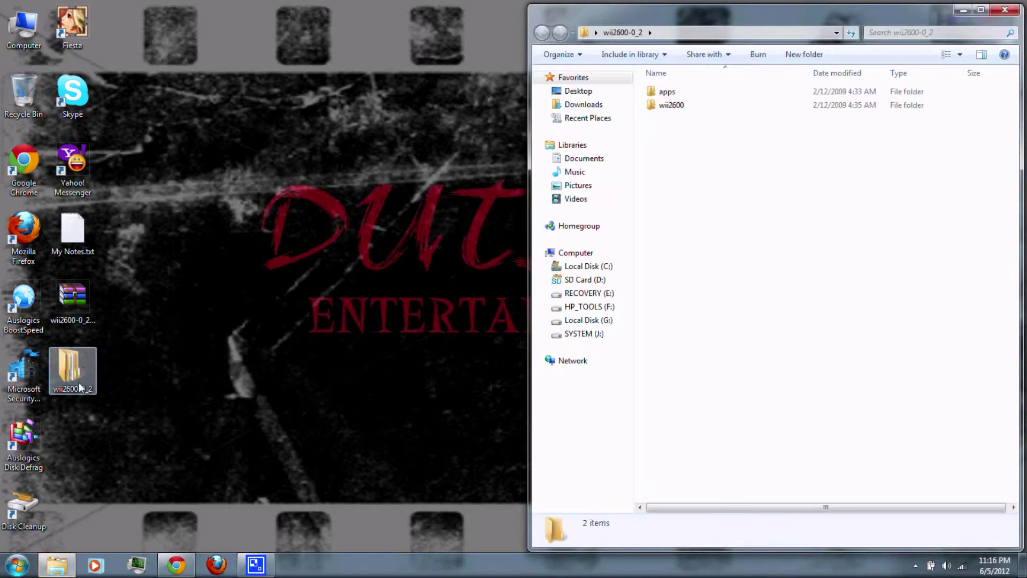
# Select the apps and wii2600 folders and open the SD Card (D:) drive alongside.
pyautogui.moveTo(692, 133); pyautogui.dragTo(429, 6)
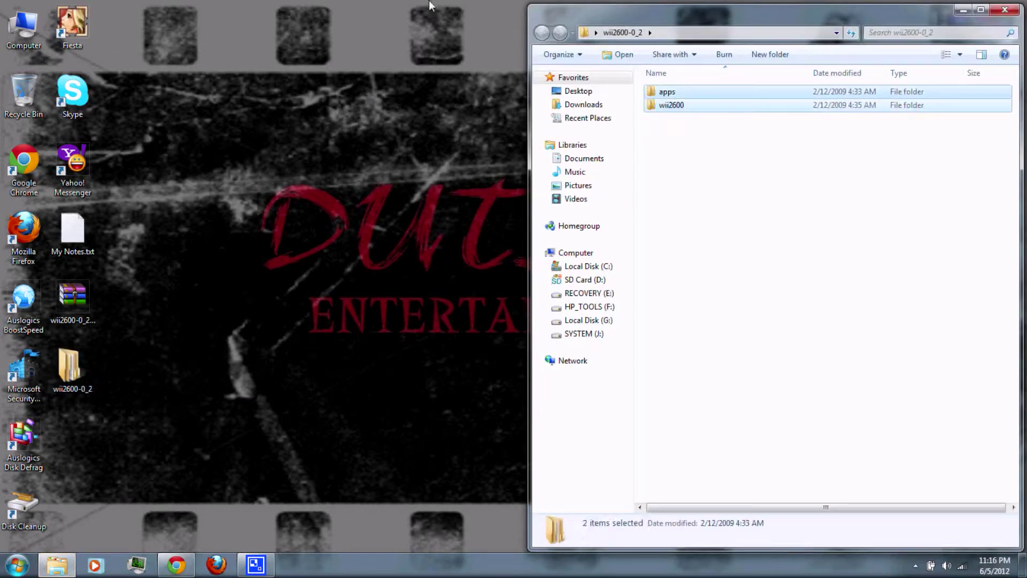
pyautogui.doubleClick(23, 27)
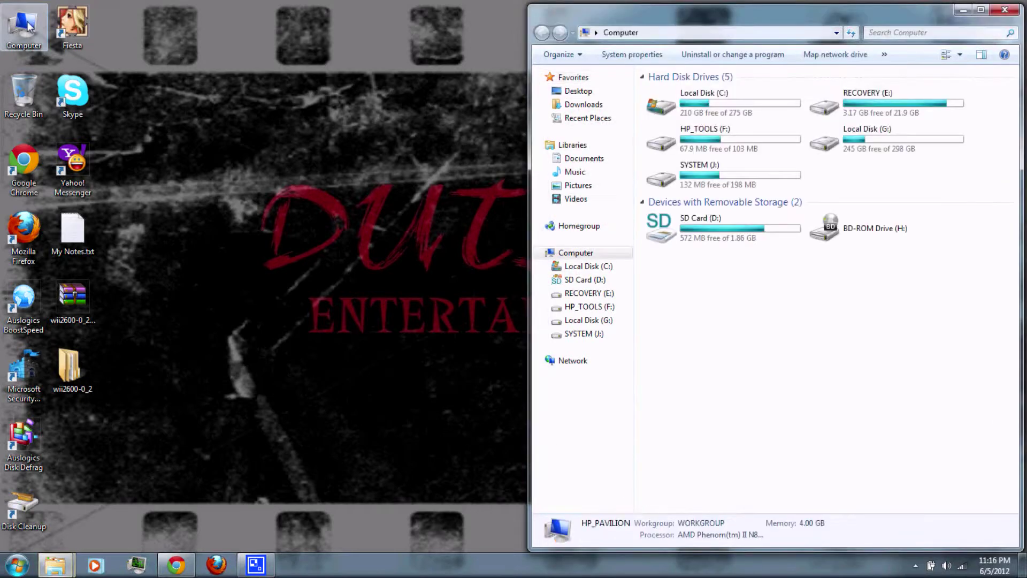
pyautogui.moveTo(613, 22); pyautogui.dragTo(80, 31)
pyautogui.doubleClick(187, 244)
# Copy both folders onto the SD card, merging apps, replacing about.png and keeping boot.dol.
pyautogui.moveTo(675, 107); pyautogui.dragTo(289, 452)
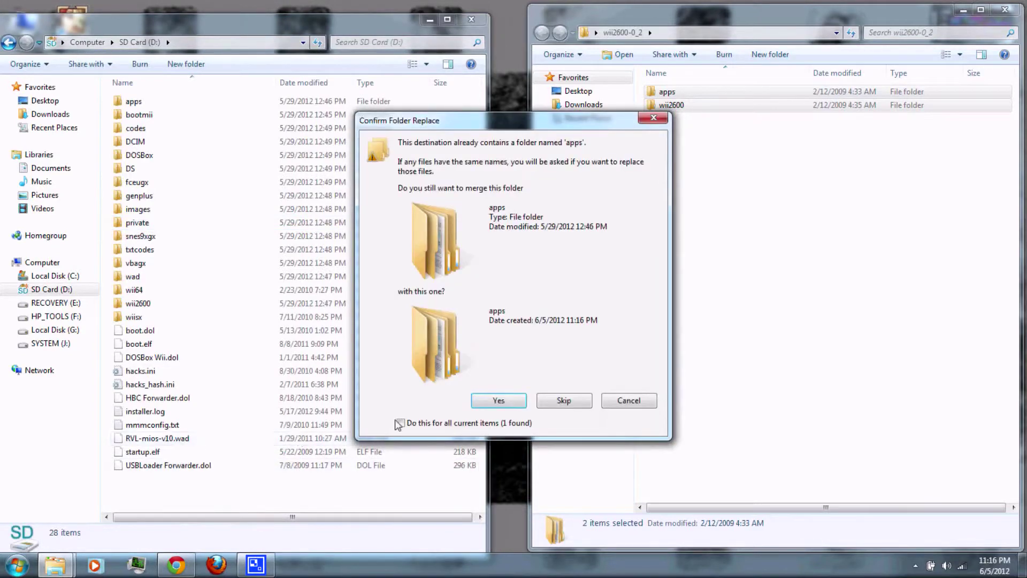
pyautogui.click(500, 400)
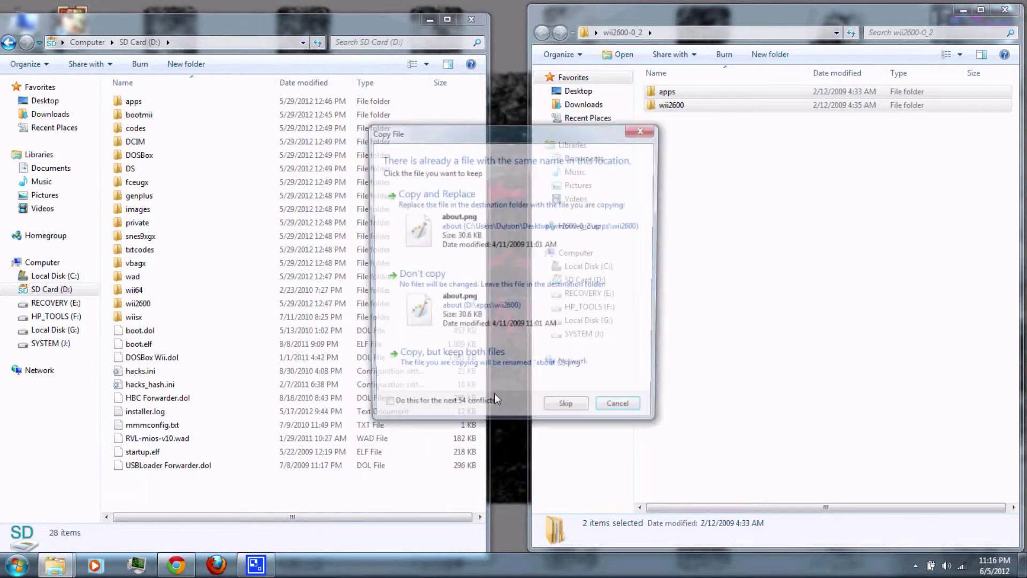
pyautogui.click(469, 237)
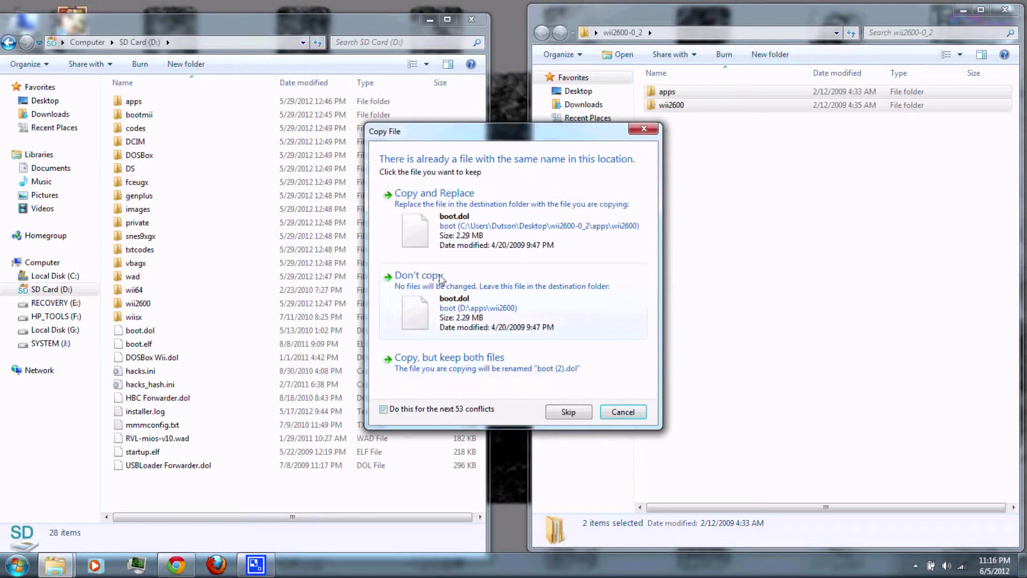
pyautogui.click(440, 277)
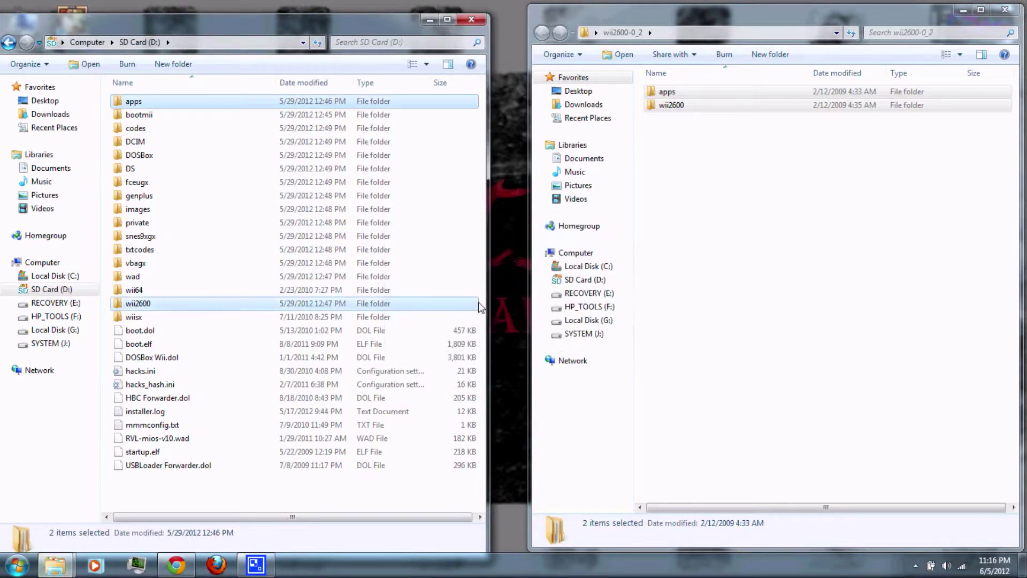
pyautogui.click(1005, 9)
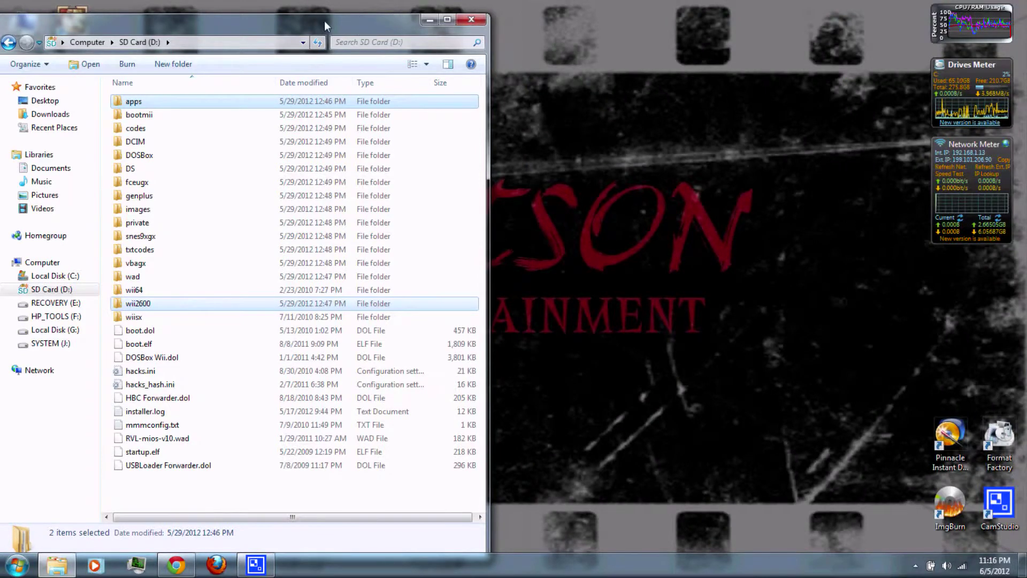
pyautogui.moveTo(324, 20); pyautogui.dragTo(856, 19)
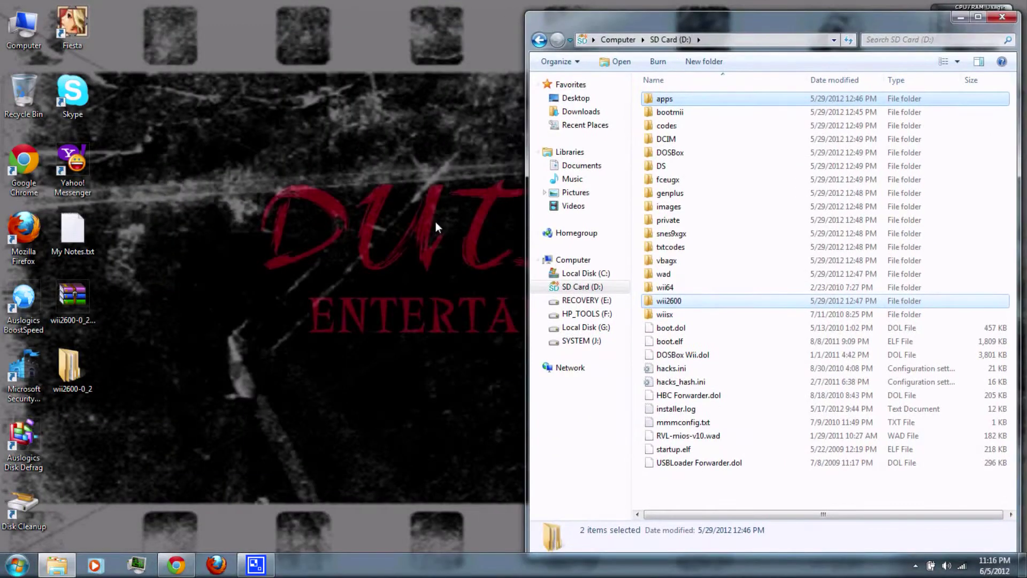
# Bring Chrome back and compare the Atari 2600 ROM site tabs, settling on CoolROM.
pyautogui.click(177, 567)
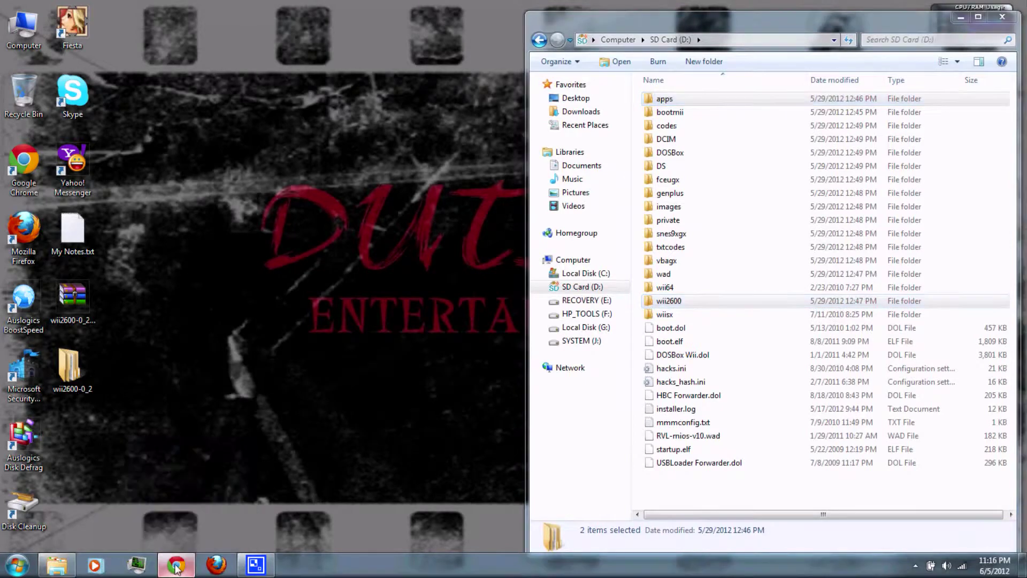
pyautogui.click(181, 6)
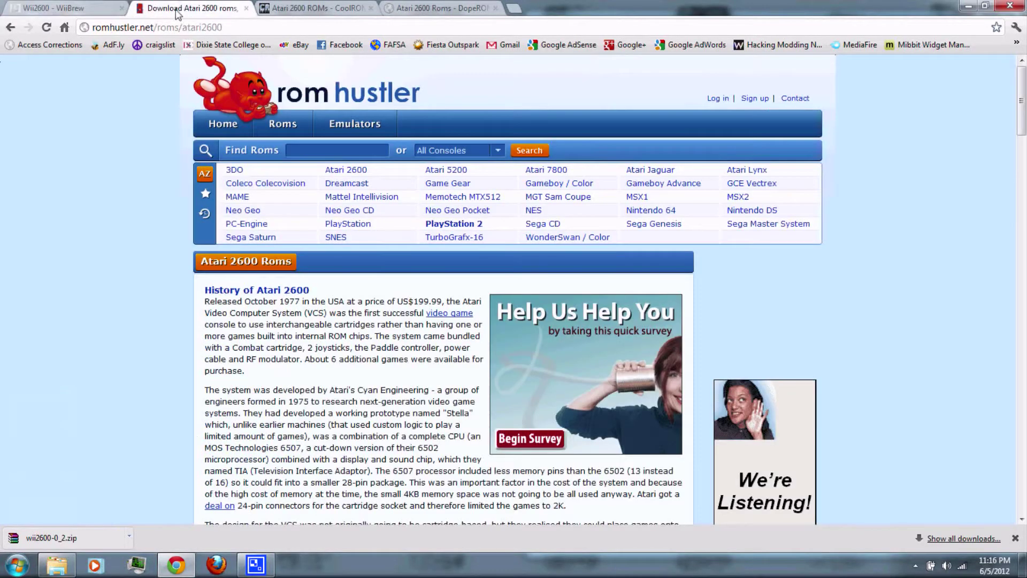
pyautogui.click(302, 6)
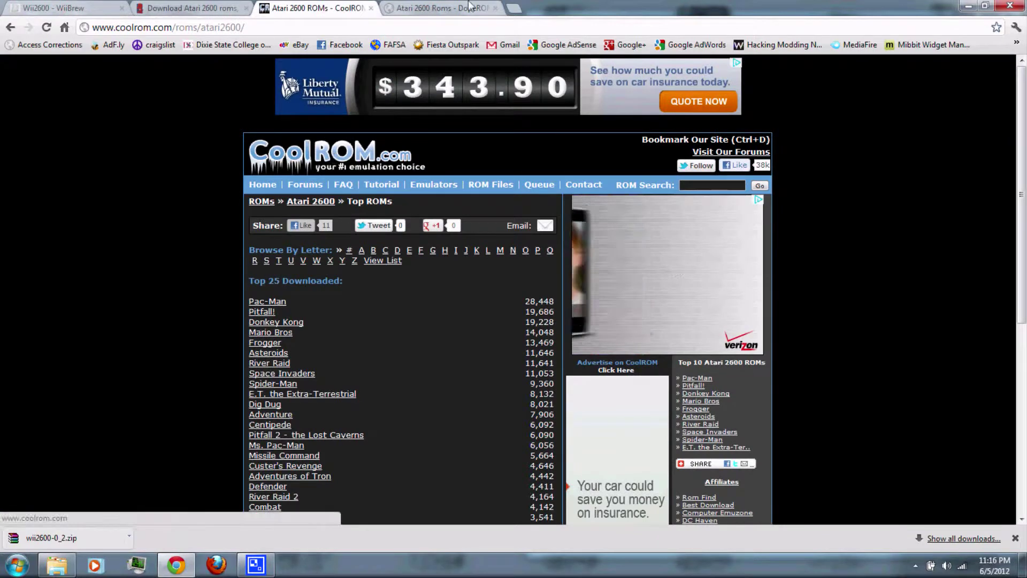
pyautogui.click(436, 8)
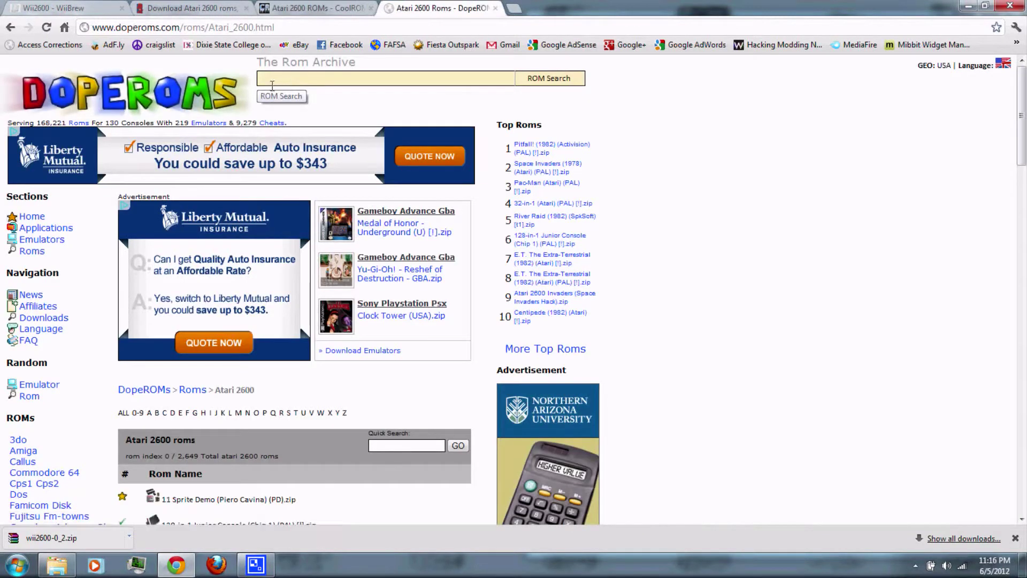
pyautogui.click(313, 8)
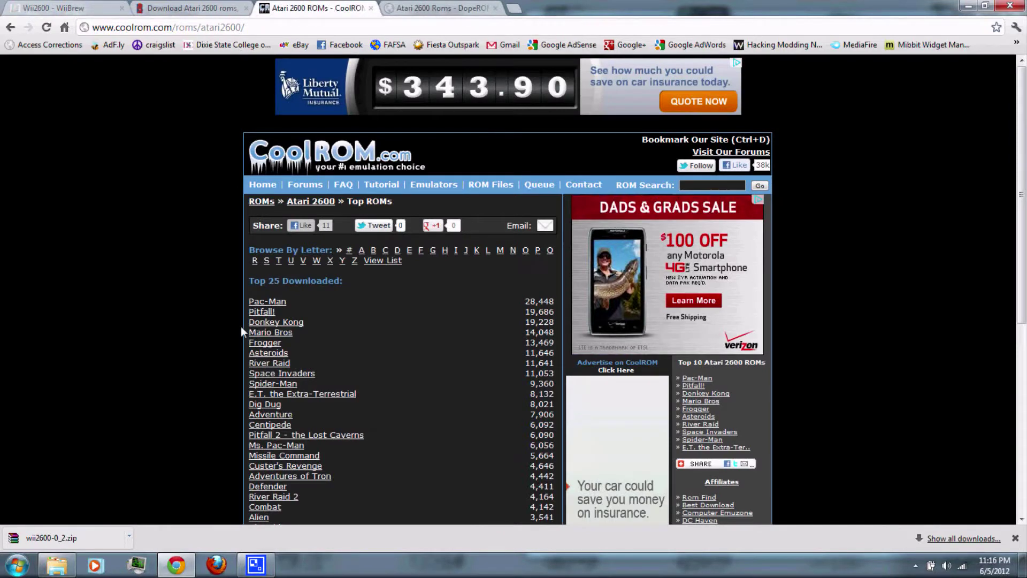
# Download Pitfall!.zip from CoolROM and return to the Atari 2600 Top ROMs list.
pyautogui.click(262, 312)
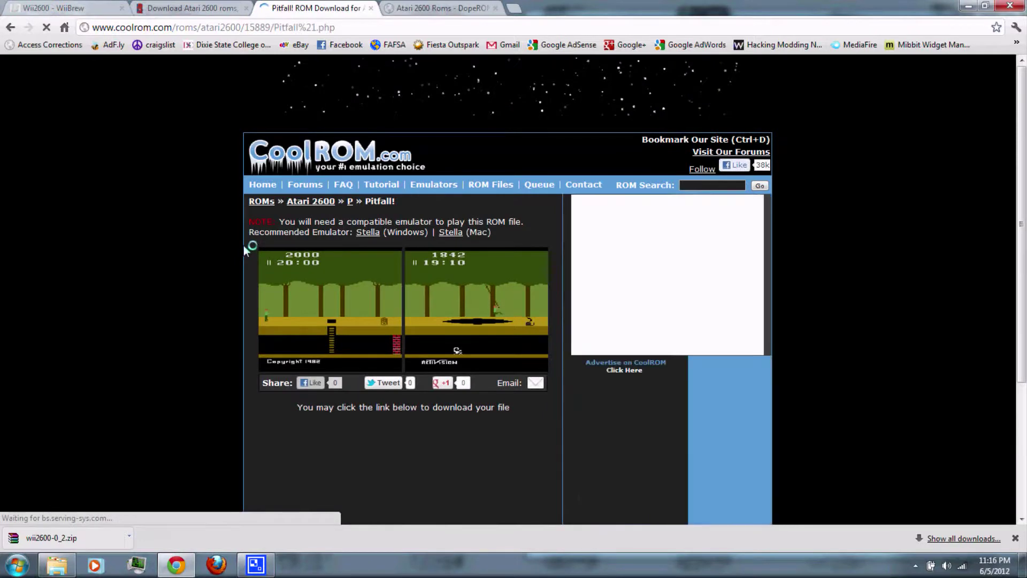
pyautogui.scroll(-5, 270, 185)
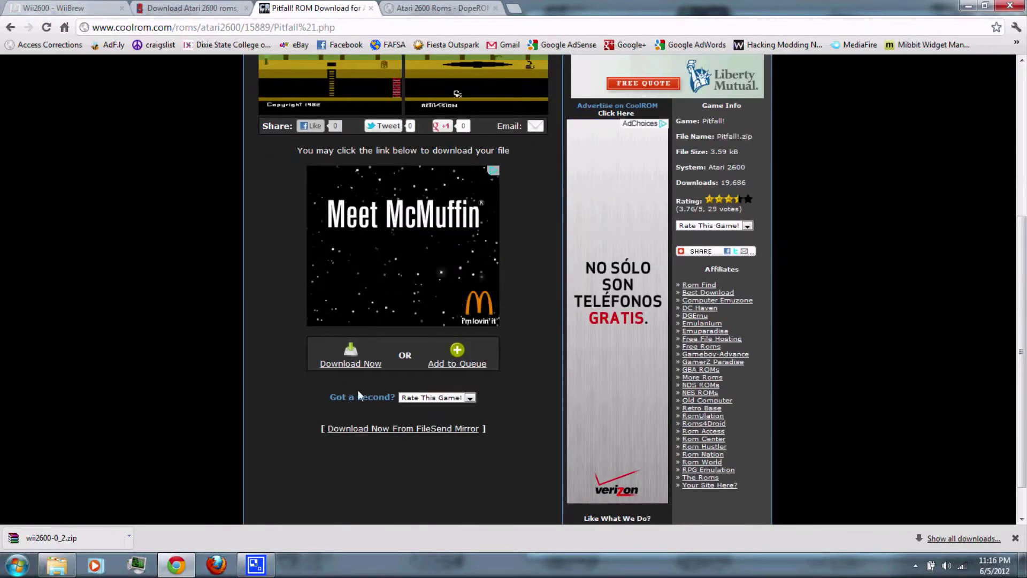
pyautogui.click(352, 362)
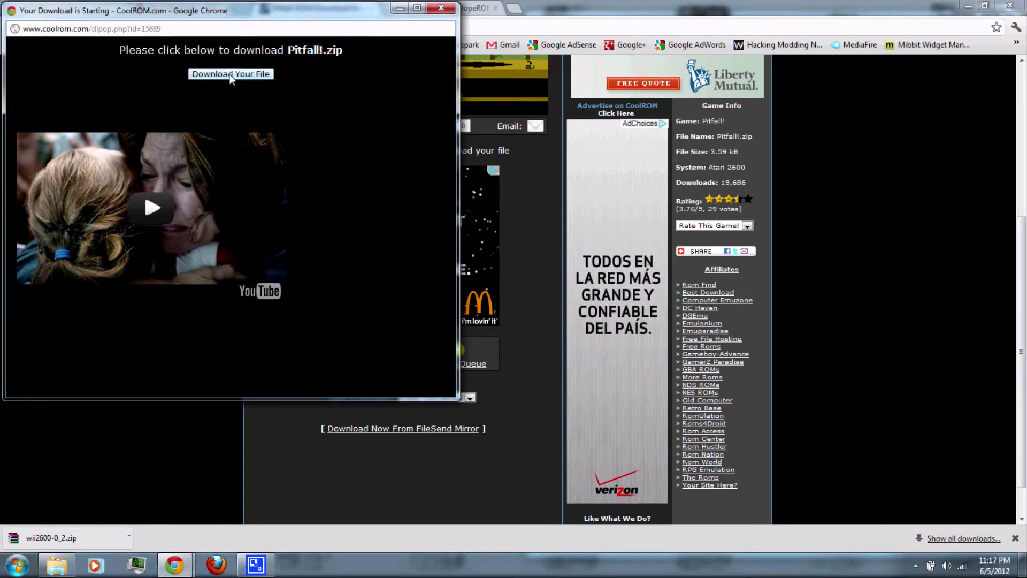
pyautogui.click(230, 75)
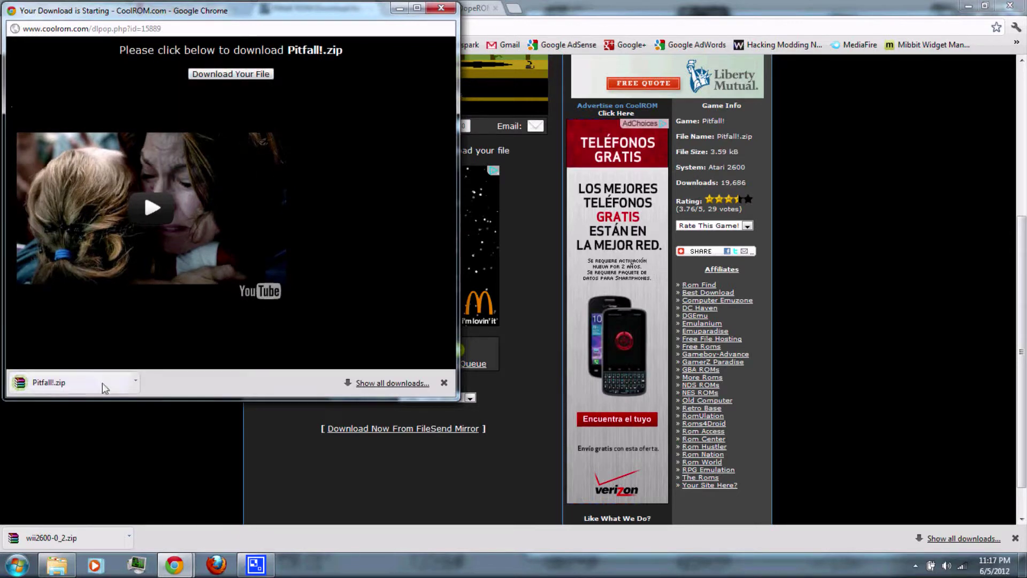
pyautogui.click(441, 9)
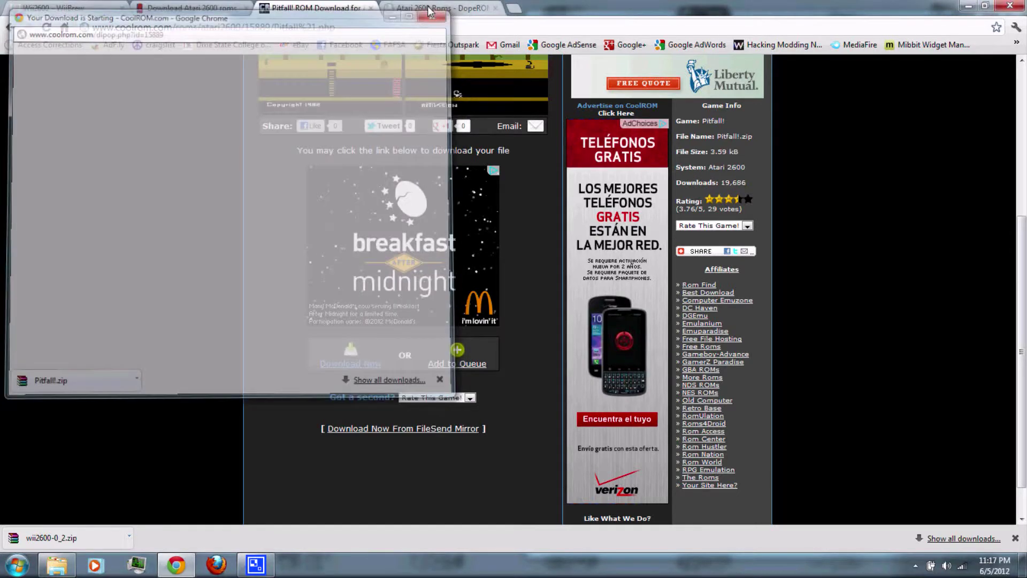
pyautogui.click(7, 29)
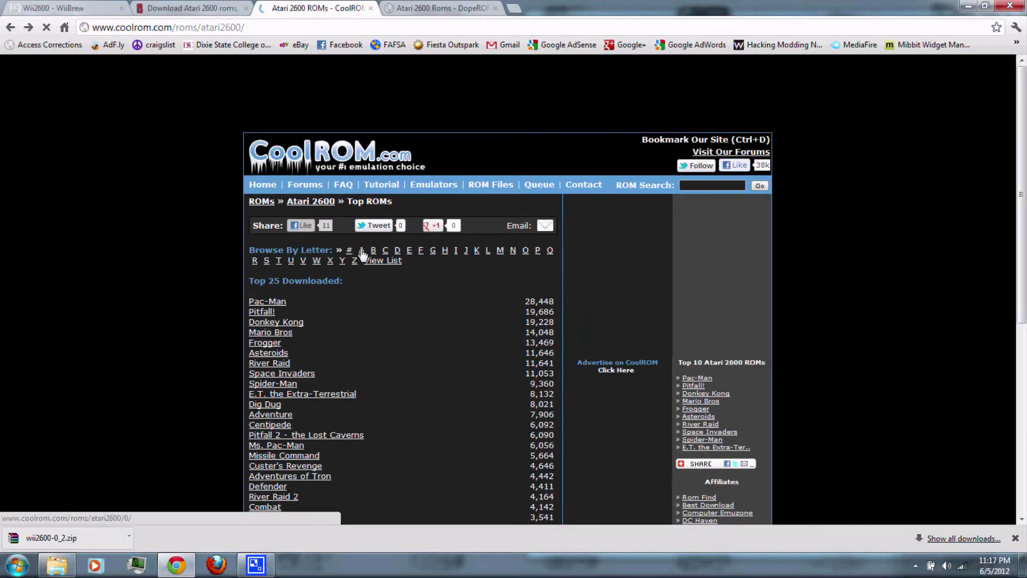
# Download Asteroids.zip from the CoolROM A list, then minimize Chrome.
pyautogui.click(362, 252)
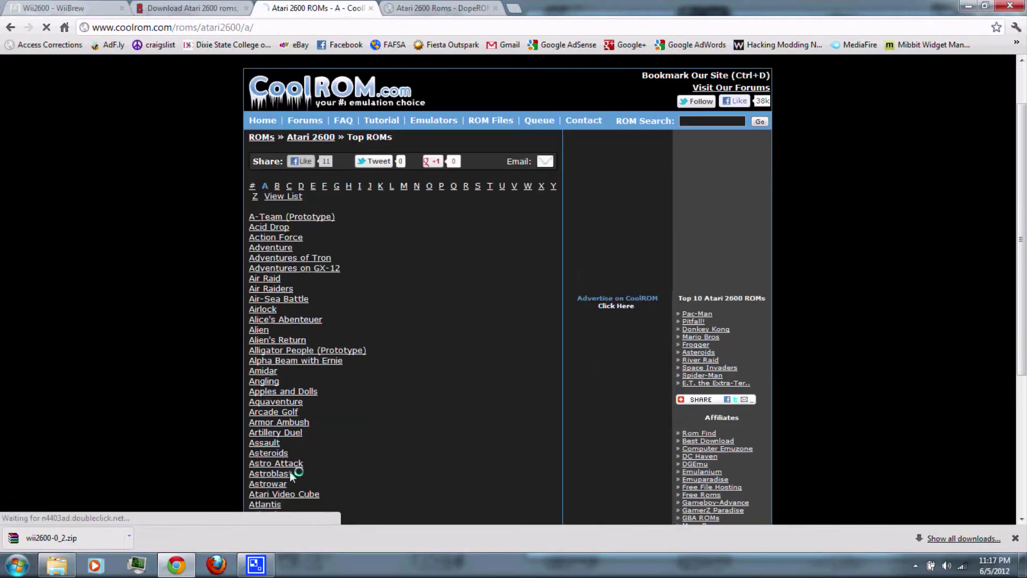
pyautogui.scroll(-3, 294, 460)
pyautogui.click(278, 324)
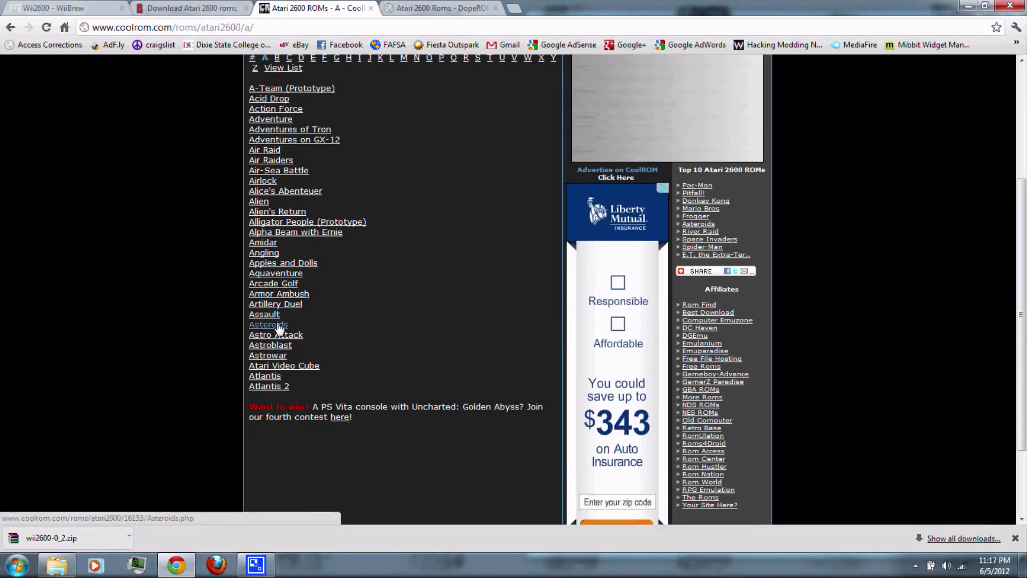
pyautogui.click(278, 325)
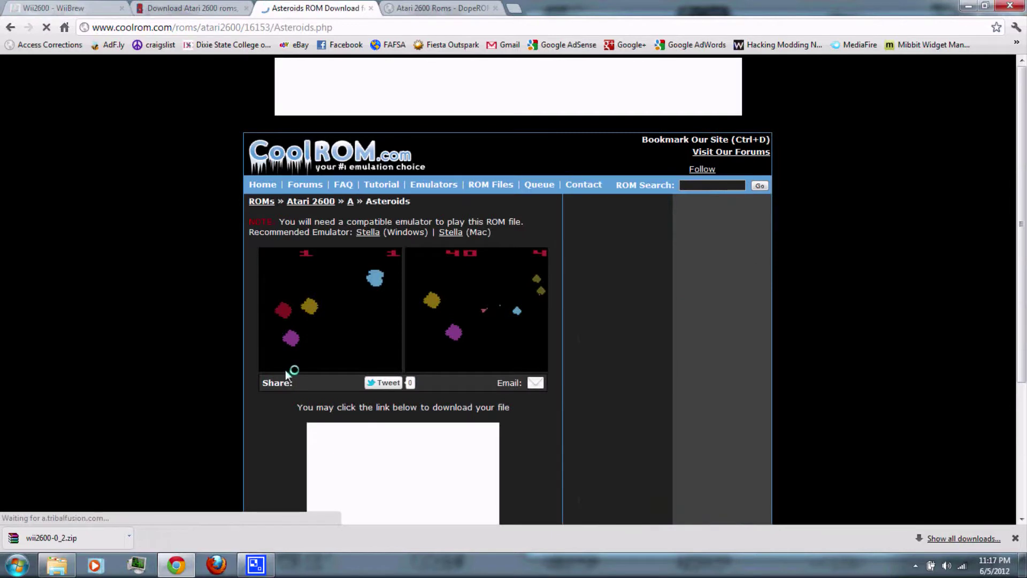
pyautogui.scroll(-1, 258, 373)
pyautogui.scroll(-4, 261, 372)
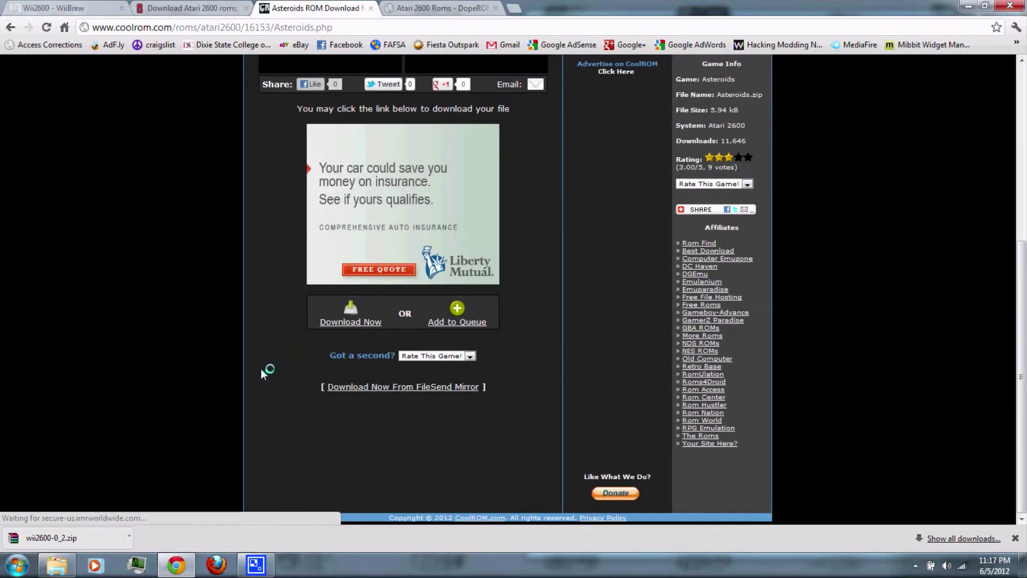
pyautogui.click(338, 322)
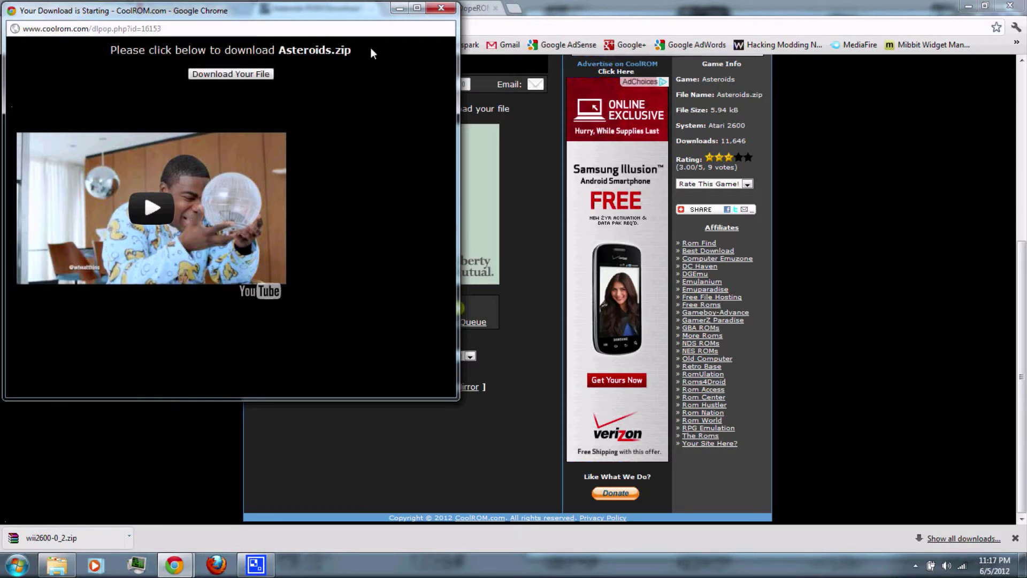
pyautogui.click(249, 77)
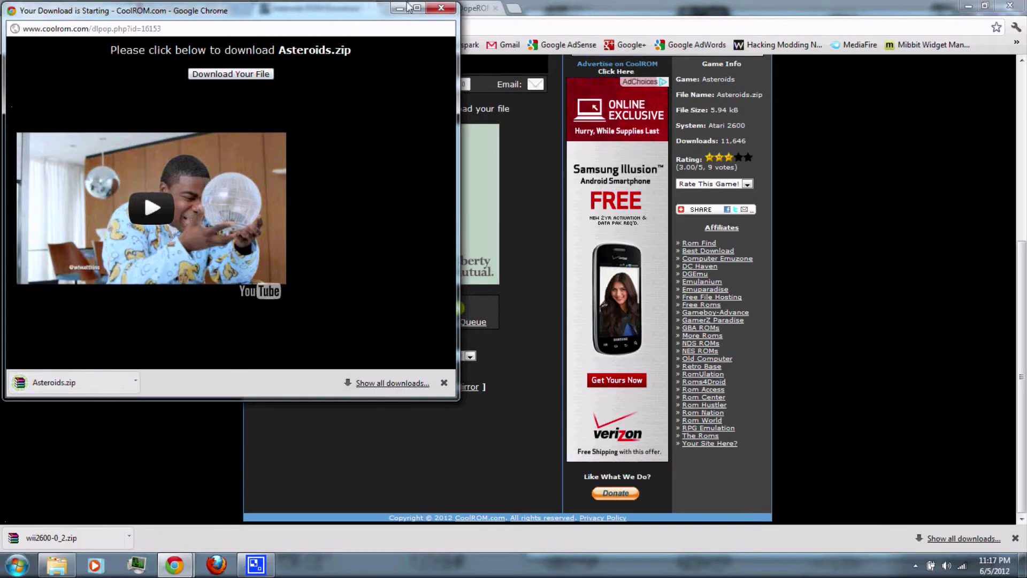
pyautogui.click(441, 9)
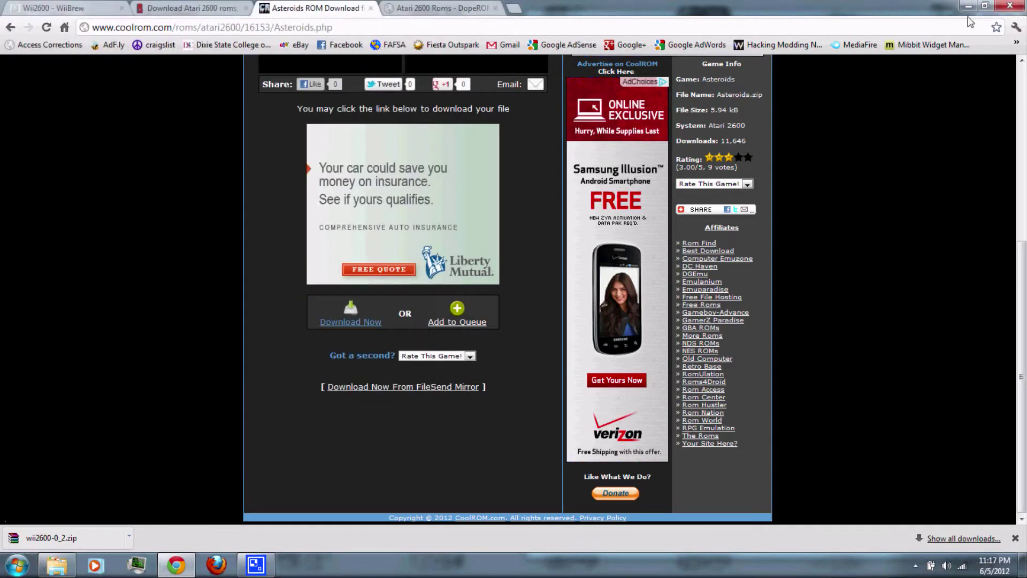
pyautogui.click(970, 7)
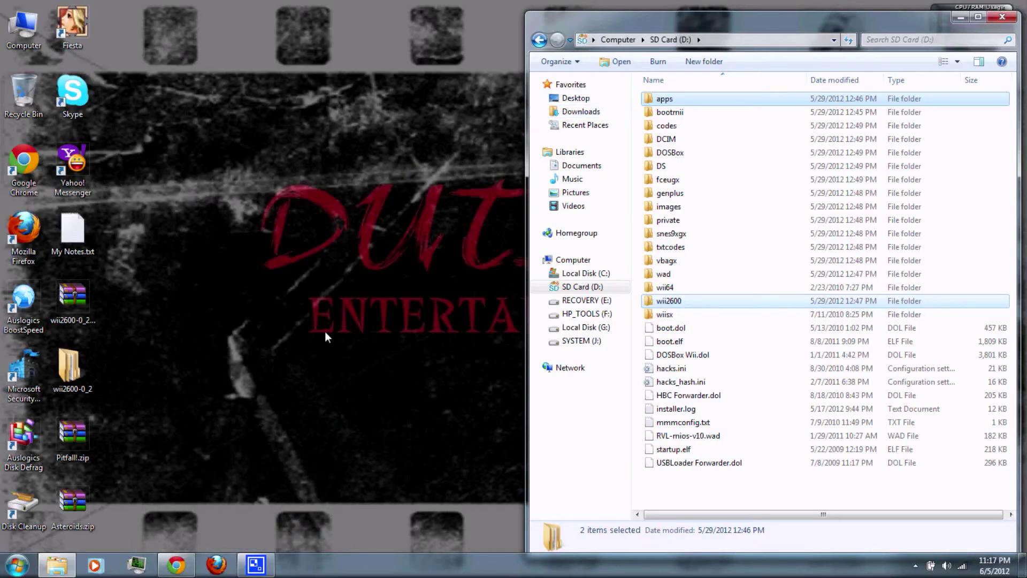
# Copy Pitfall!.zip and Asteroids.zip into the SD card's wii2600\roms folder, then close Explorer.
pyautogui.doubleClick(663, 302)
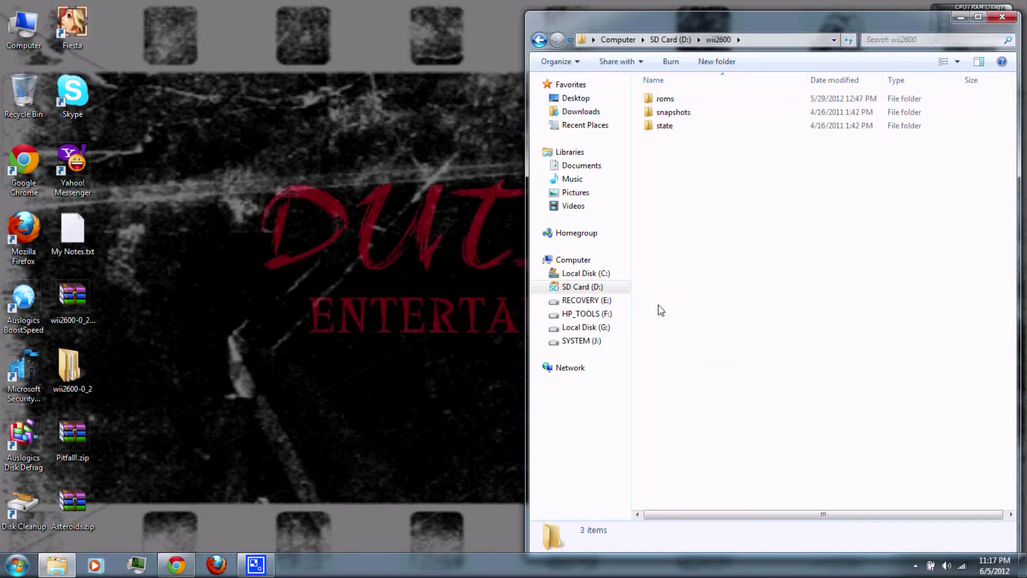
pyautogui.doubleClick(665, 100)
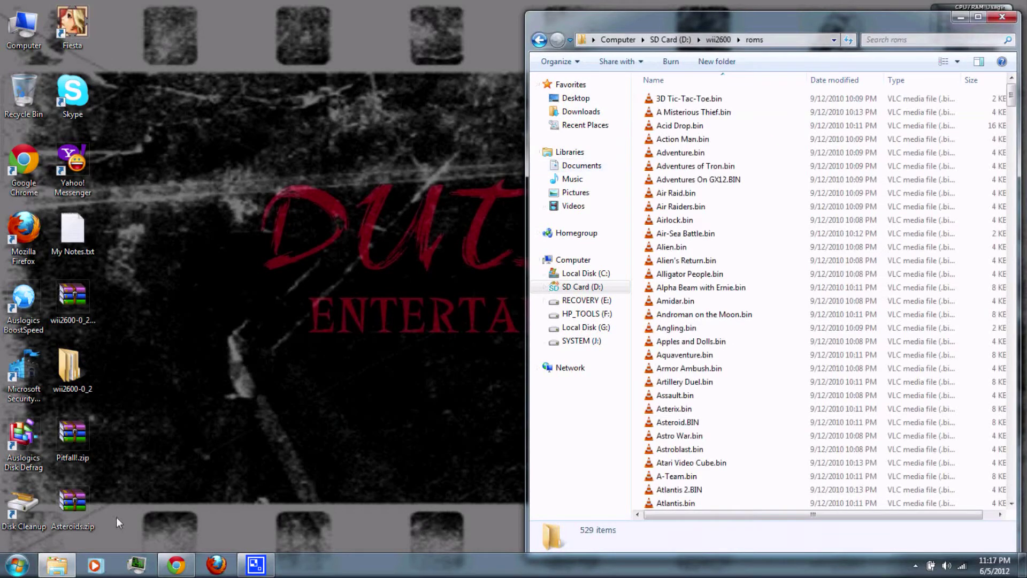
pyautogui.moveTo(117, 517); pyautogui.dragTo(749, 301)
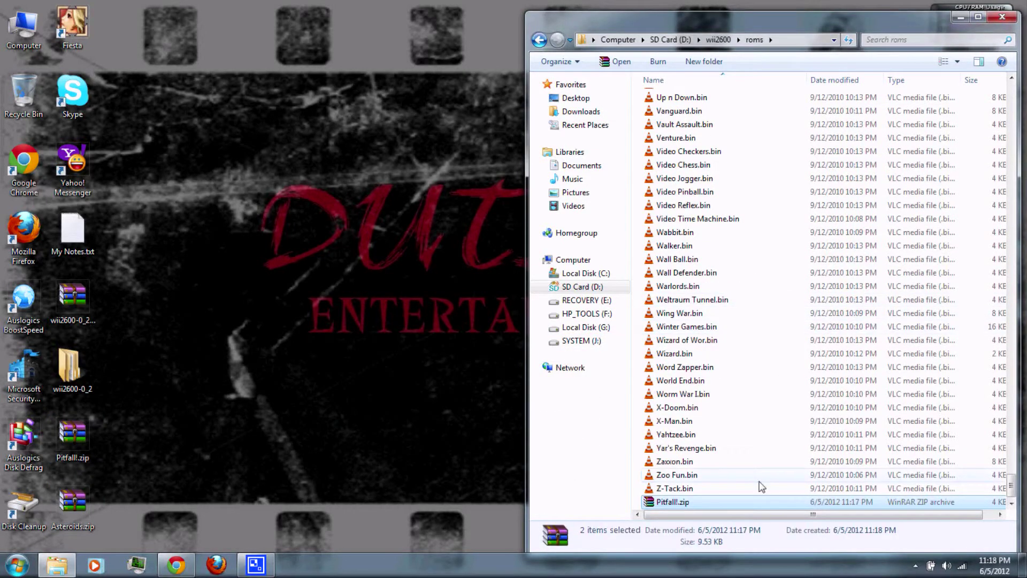
pyautogui.click(939, 5)
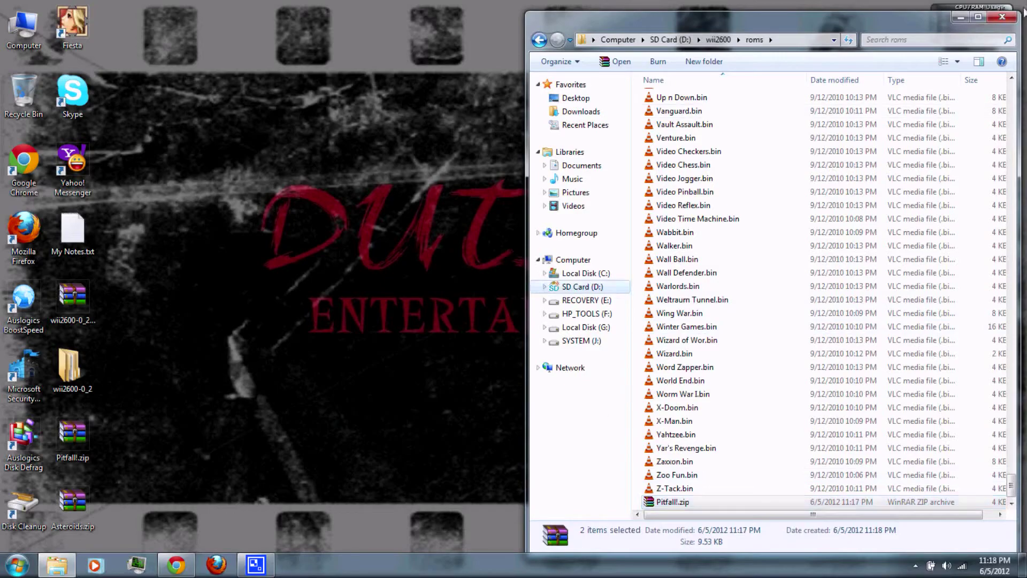
pyautogui.click(1005, 19)
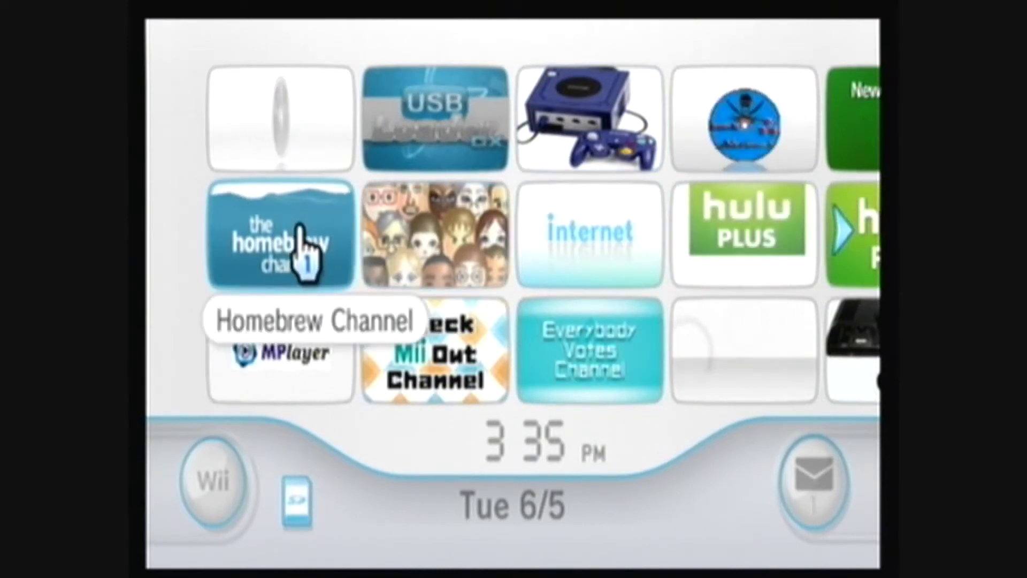
# Open the Homebrew Channel, page right to the Wii2600 entry, and load it.
pyautogui.click(303, 254)
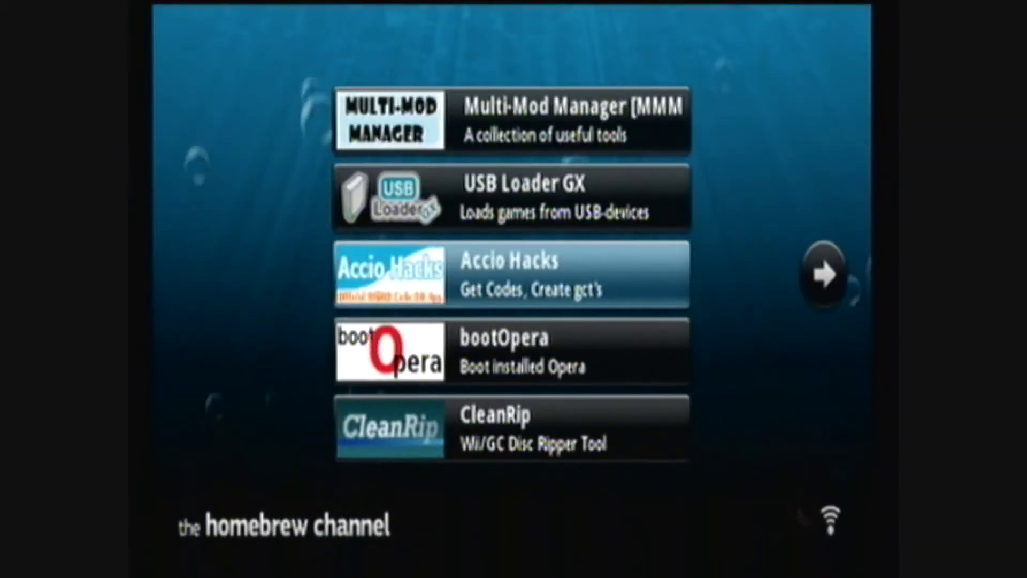
pyautogui.press('Right')
pyautogui.press('Right')
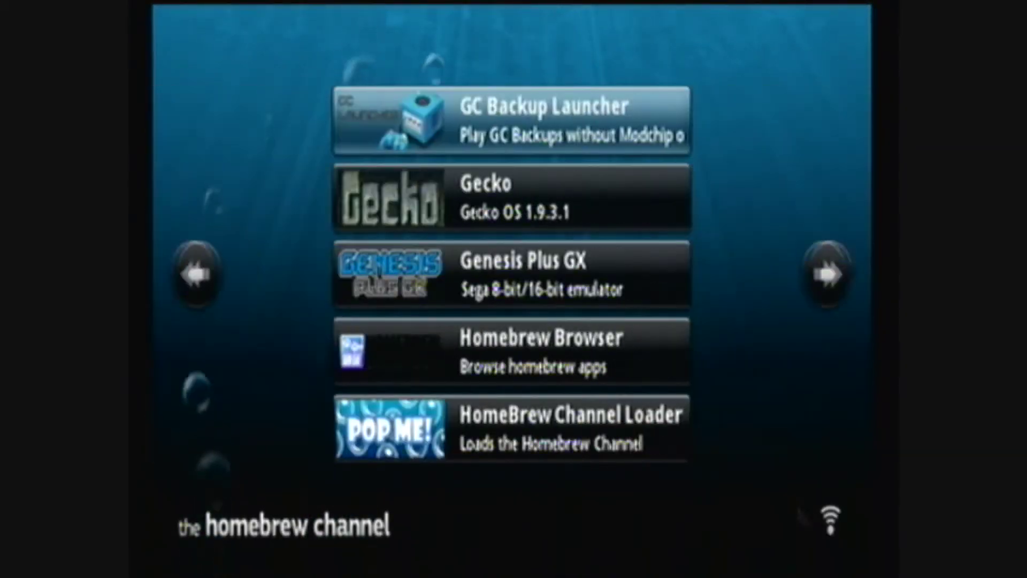
pyautogui.press('Right')
pyautogui.press('Right')
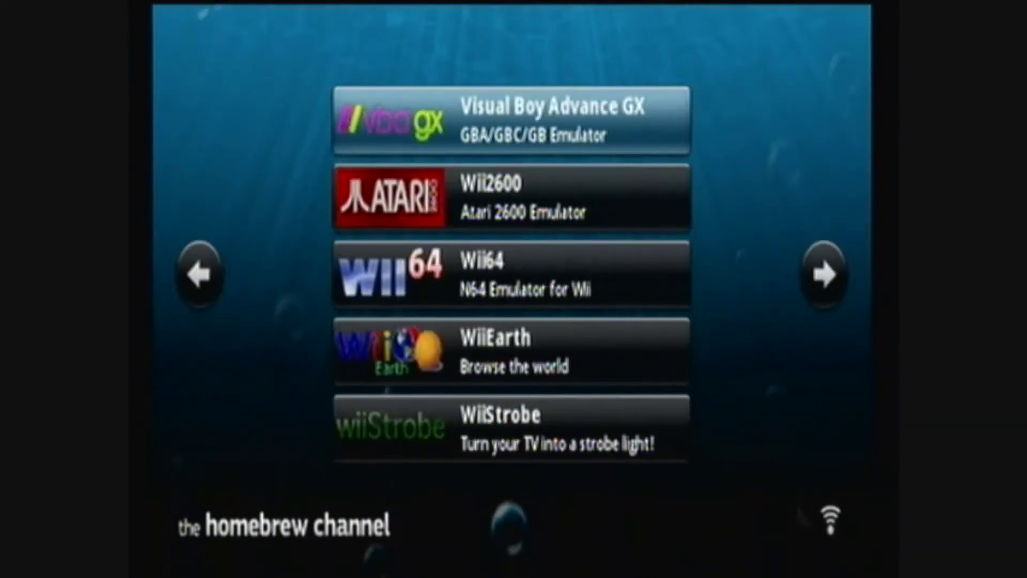
pyautogui.press('Down')
pyautogui.press('Return')
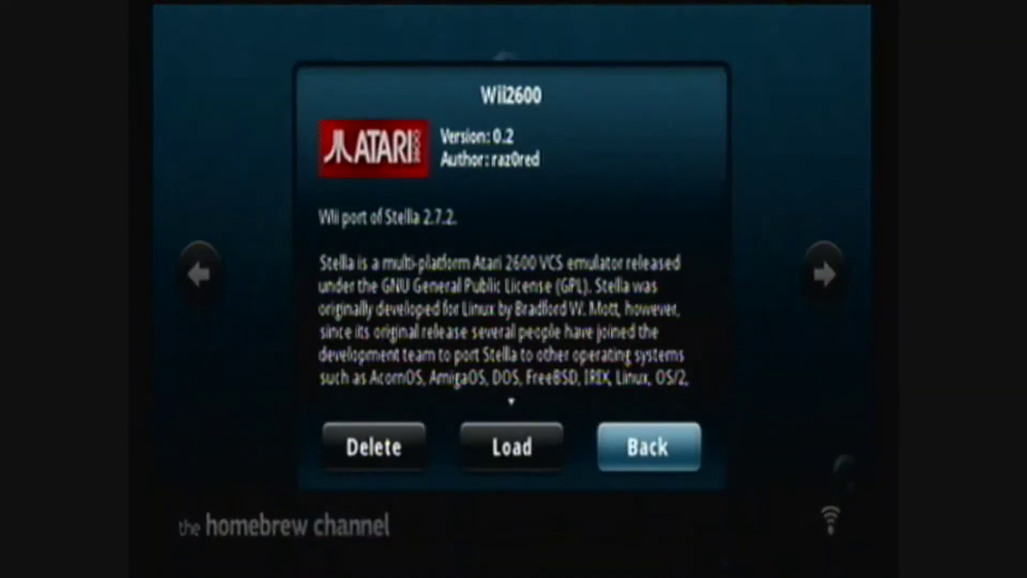
pyautogui.press('Left')
pyautogui.press('Return')
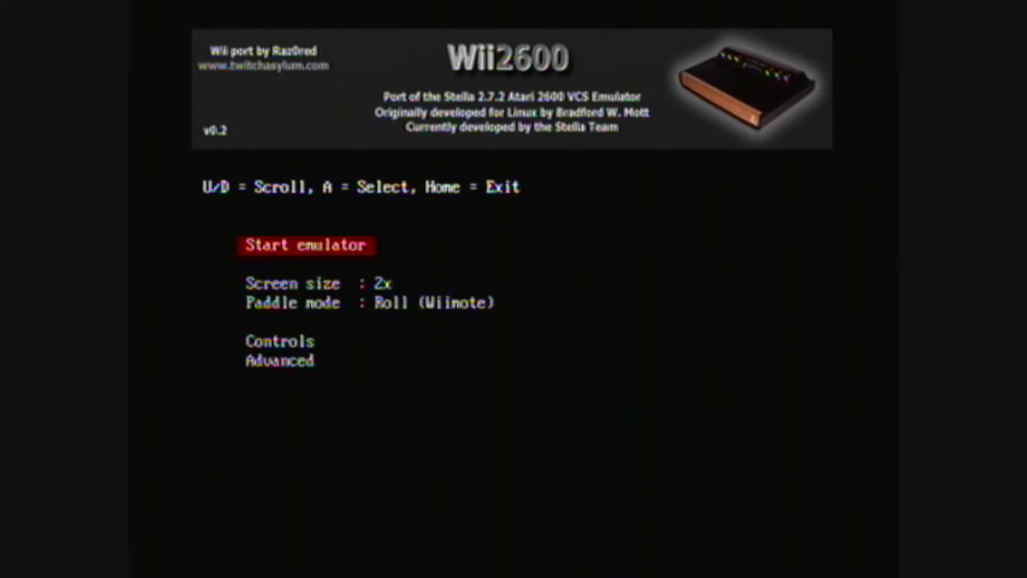
# Start the emulator and select Pitfall!.bin in the ROM list.
pyautogui.press('Return')
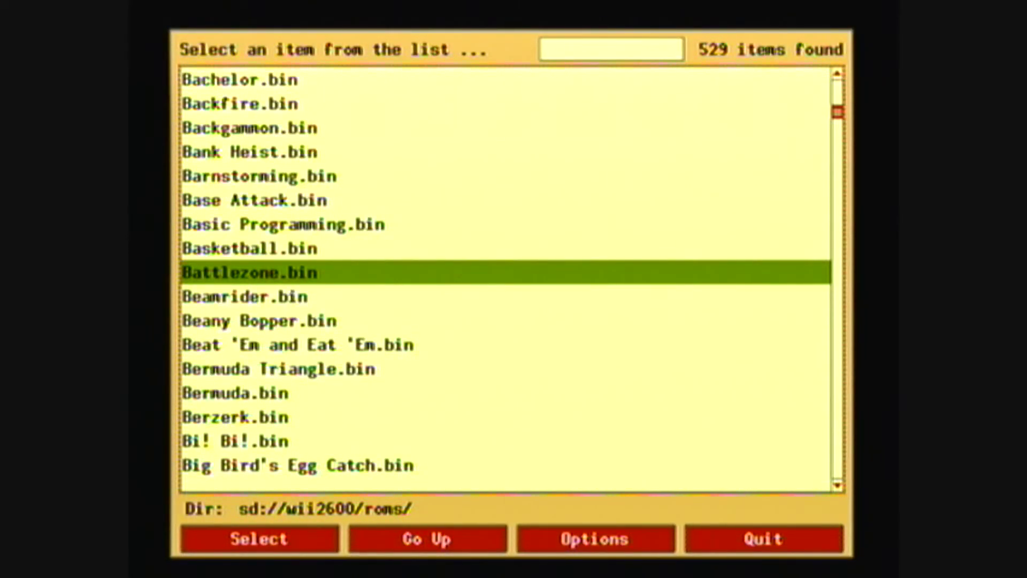
pyautogui.press('Down')
pyautogui.press('Down')
pyautogui.press('Down')
pyautogui.press('Down')
pyautogui.press('Down')
pyautogui.press('Down')
pyautogui.press('Down')
pyautogui.press('Down')
pyautogui.press('Down')
pyautogui.press('Down')
pyautogui.press('Down')
pyautogui.press('Down')
pyautogui.press('Down')
pyautogui.press('Down')
pyautogui.press('Down')
pyautogui.press('Down')
pyautogui.press('Down')
pyautogui.press('Down')
pyautogui.press('Down')
pyautogui.press('Down')
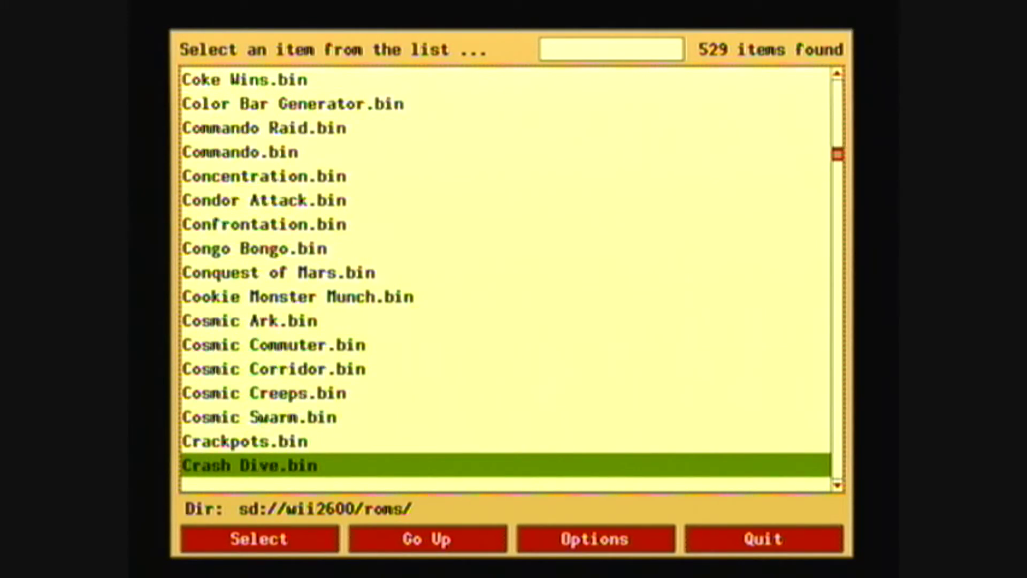
pyautogui.press('Down')
pyautogui.press('Down')
pyautogui.press('Down')
pyautogui.press('Down')
pyautogui.press('Down')
pyautogui.press('Down')
pyautogui.press('Down')
pyautogui.press('Down')
pyautogui.press('Down')
pyautogui.press('Down')
pyautogui.press('Down')
pyautogui.press('Down')
pyautogui.press('Down')
pyautogui.press('Down')
pyautogui.press('Down')
pyautogui.press('Down')
pyautogui.press('Down')
pyautogui.press('Down')
pyautogui.press('Down')
pyautogui.press('Down')
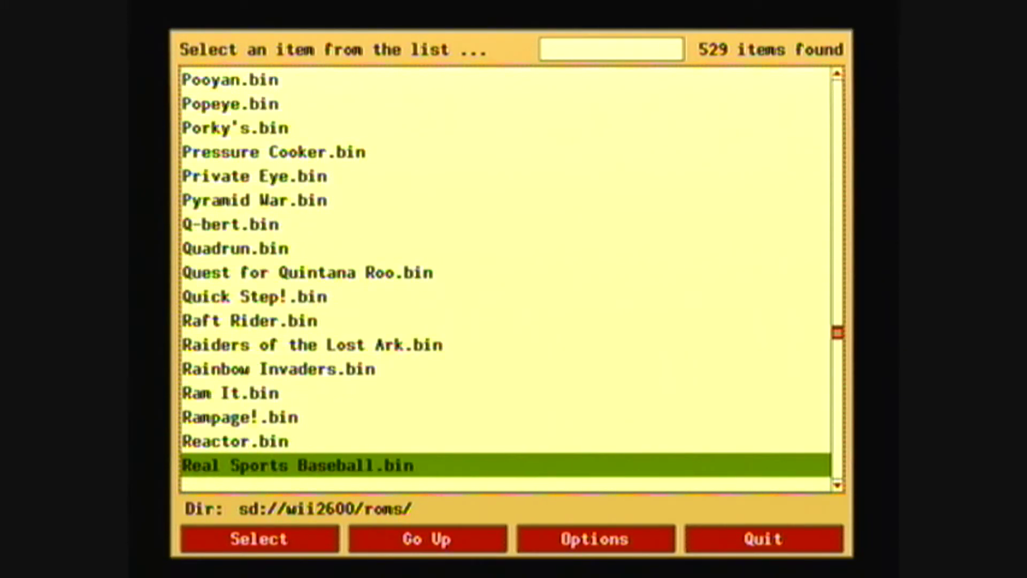
pyautogui.press('Up')
pyautogui.press('Up')
pyautogui.press('Up')
pyautogui.press('Up')
pyautogui.press('Up')
pyautogui.press('Up')
pyautogui.press('Up')
pyautogui.press('Up')
pyautogui.press('Up')
pyautogui.press('Up')
pyautogui.press('Up')
pyautogui.press('Up')
pyautogui.press('Up')
pyautogui.press('Up')
pyautogui.press('Up')
pyautogui.press('Up')
pyautogui.press('Up')
pyautogui.press('Up')
pyautogui.press('Up')
pyautogui.press('Up')
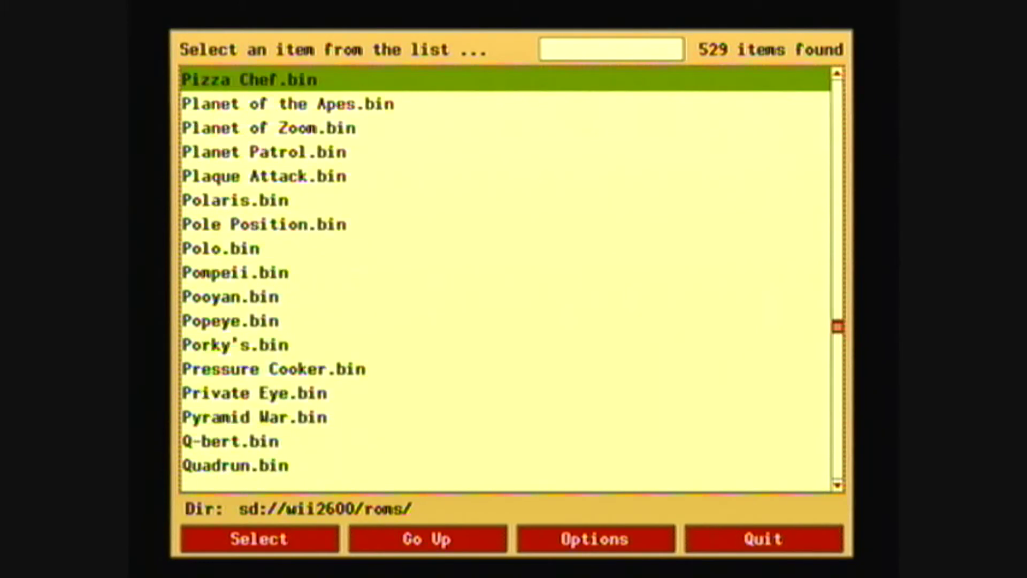
pyautogui.press('Down')
pyautogui.press('Down')
pyautogui.press('Down')
pyautogui.press('Down')
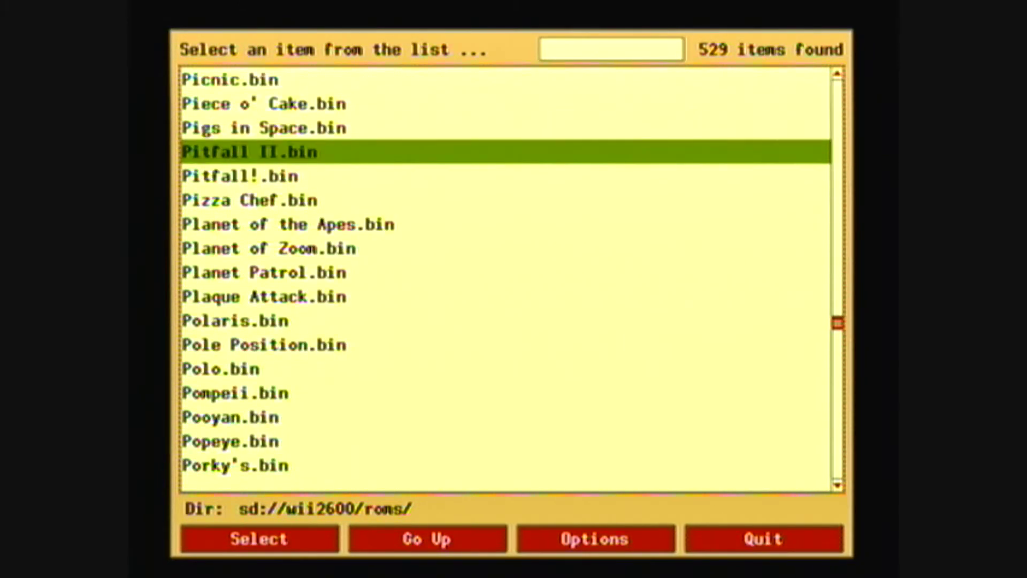
# Launch Pitfall! and run Pitfall Harry right, jumping over the first pit.
pyautogui.press('Return')
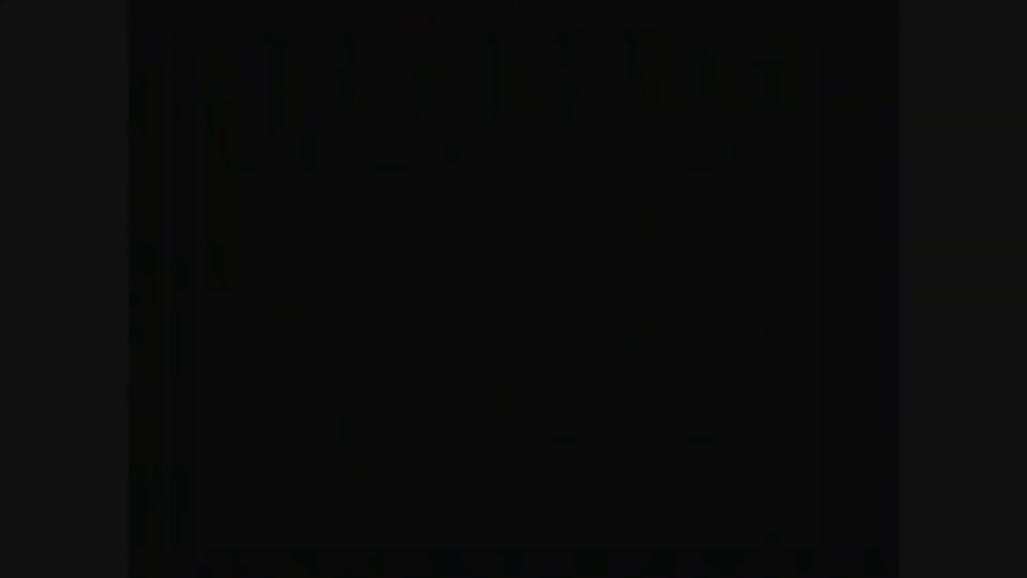
pyautogui.press('Right')
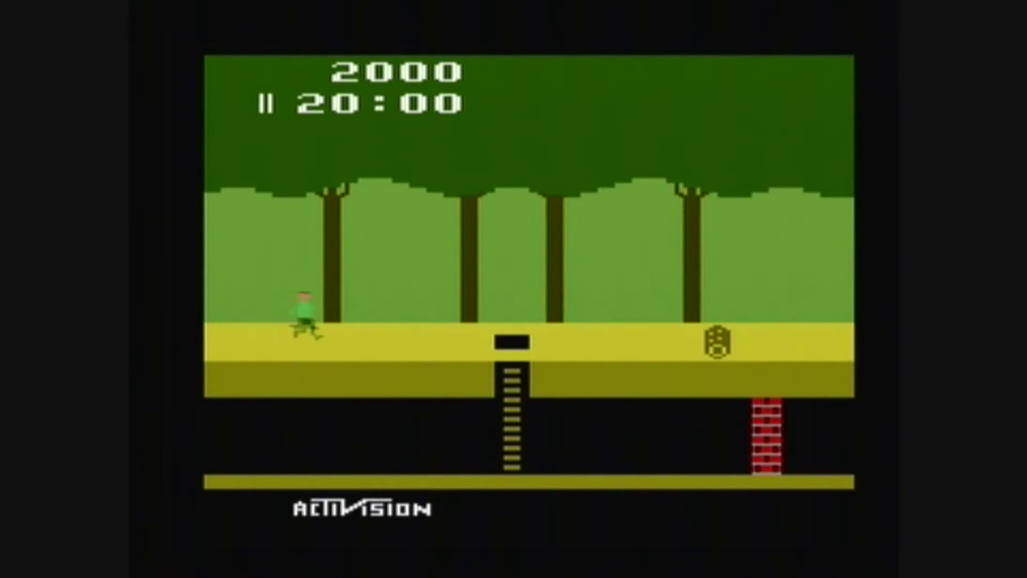
pyautogui.press('Right')
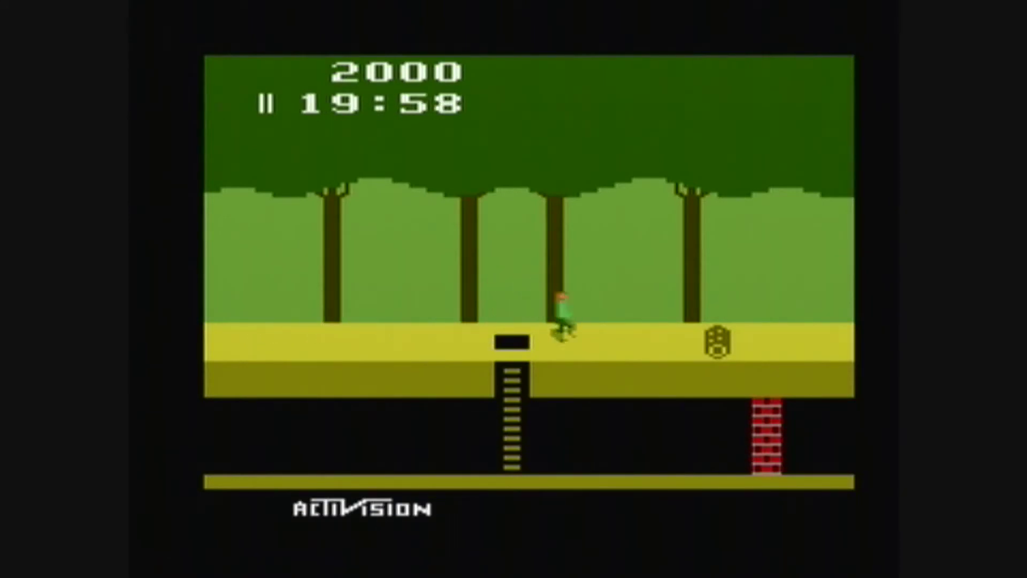